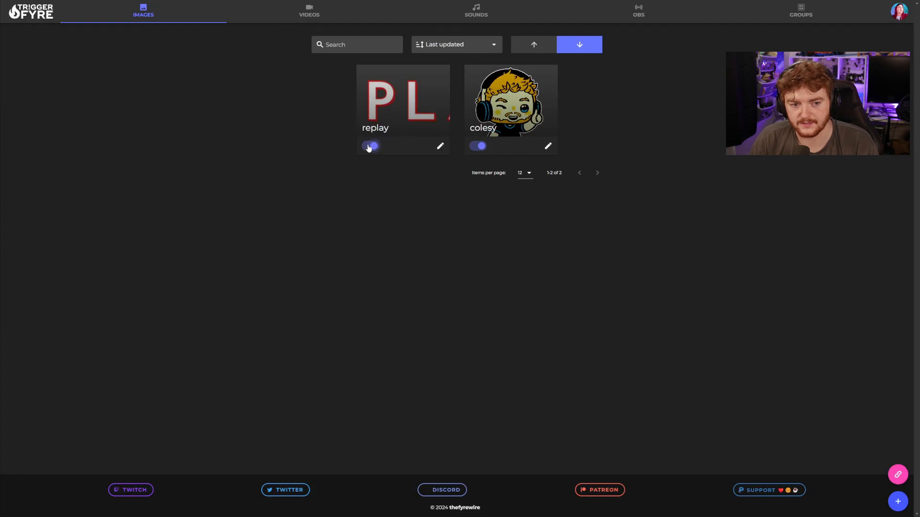
# - Open the !replay image trigger's edit dialog to review its giphy.gif, Everyone access and cooldowns
pyautogui.click(440, 146)
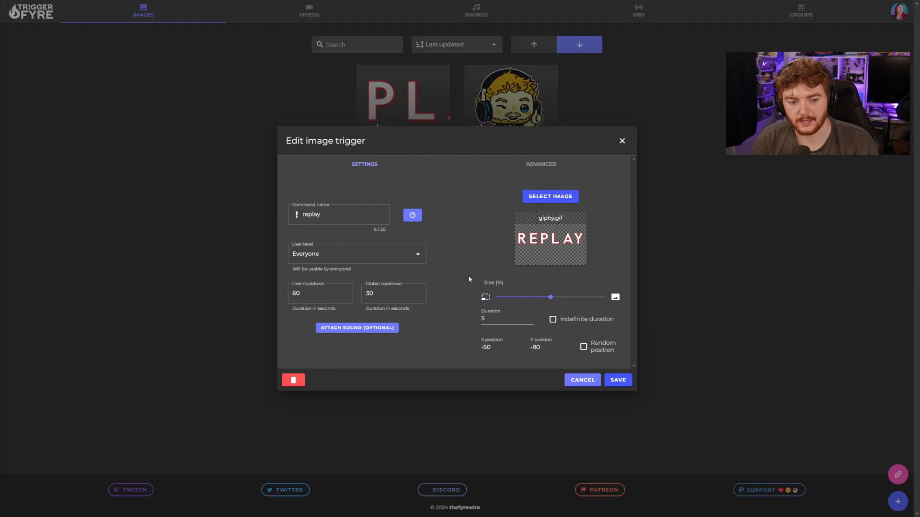
pyautogui.click(422, 258)
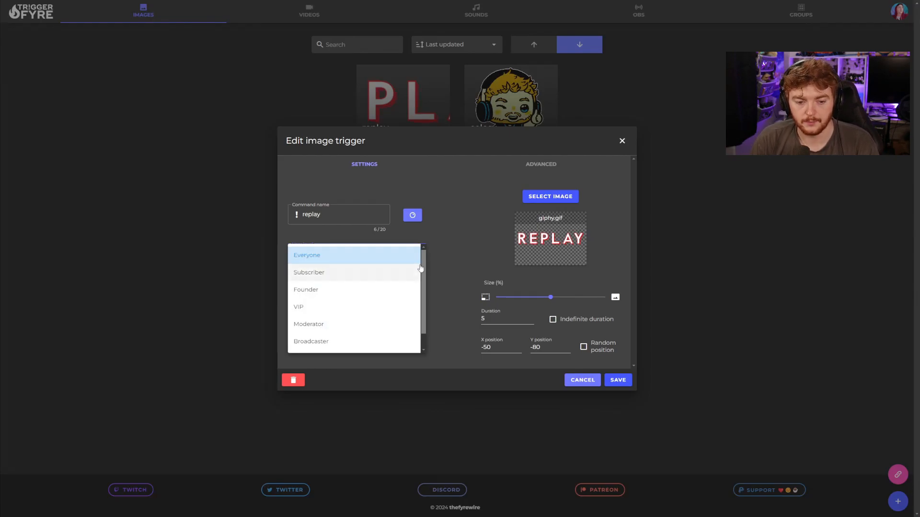
pyautogui.scroll(-1, 425, 277)
pyautogui.scroll(1, 424, 267)
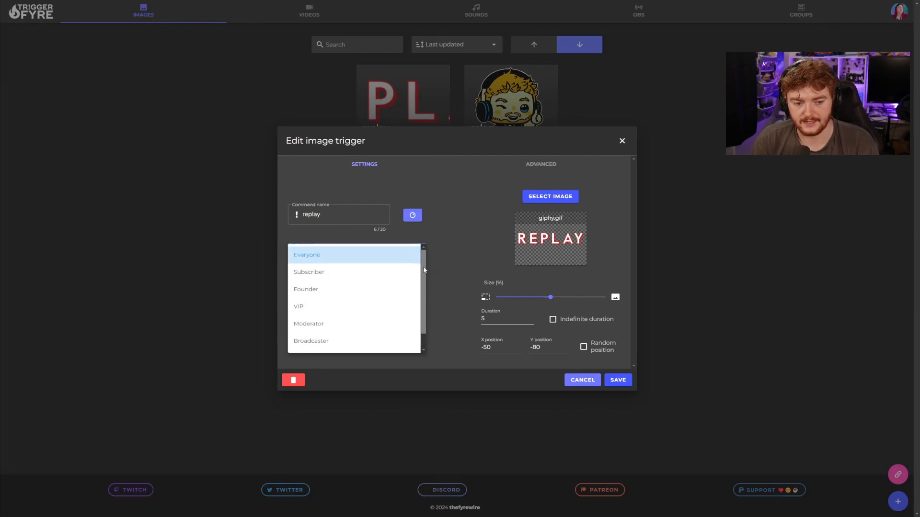
pyautogui.click(452, 242)
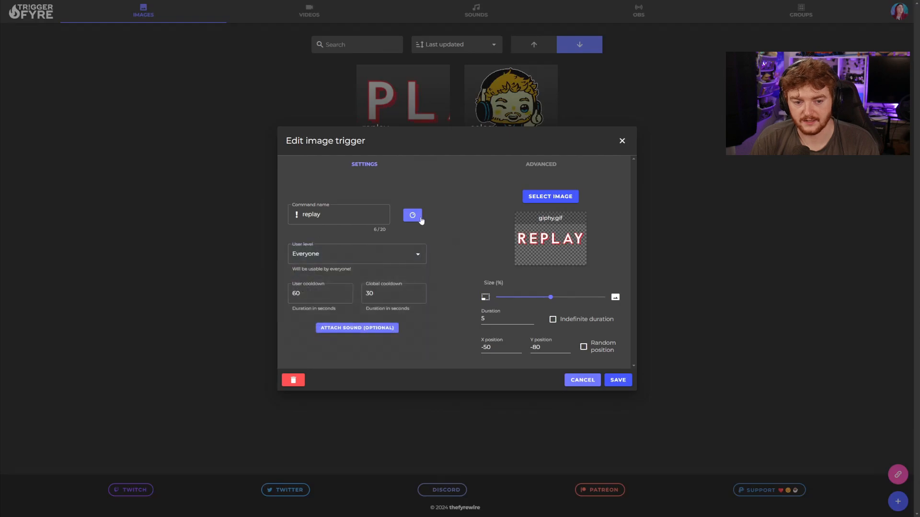
pyautogui.click(416, 218)
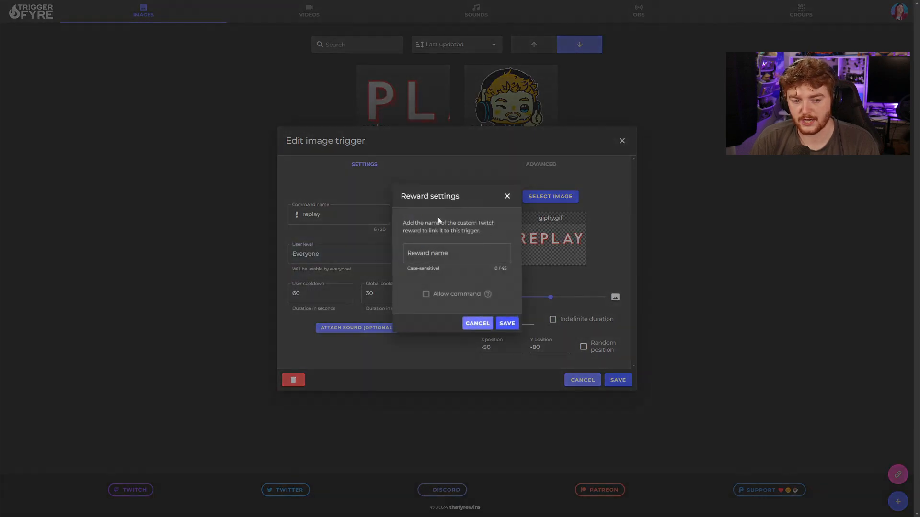
pyautogui.click(507, 197)
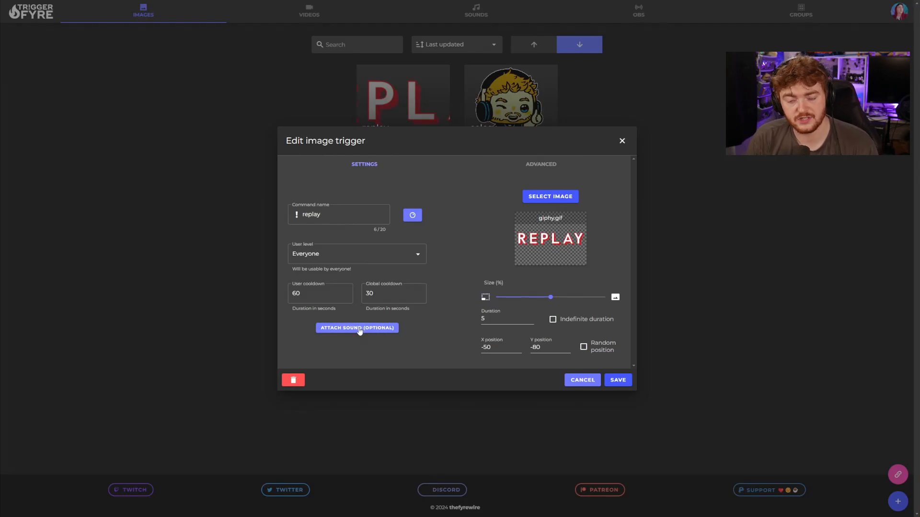
pyautogui.click(558, 195)
pyautogui.click(585, 205)
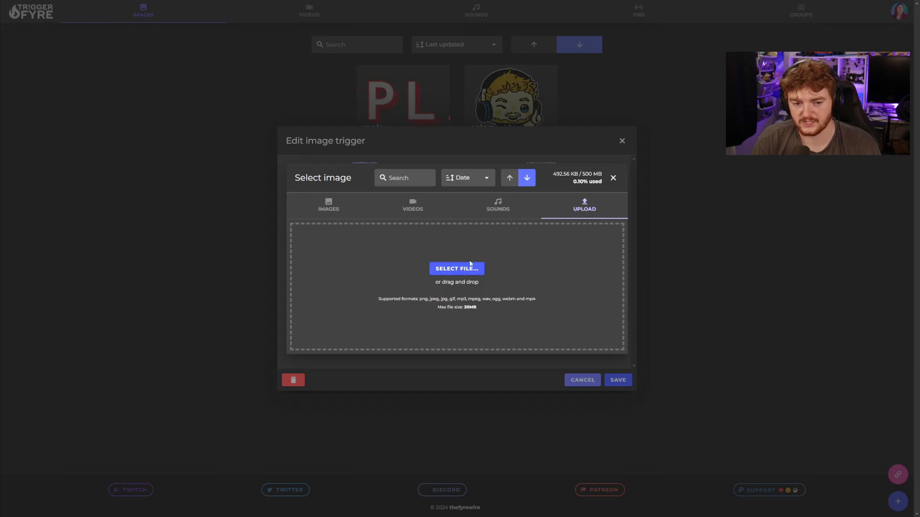
pyautogui.click(329, 210)
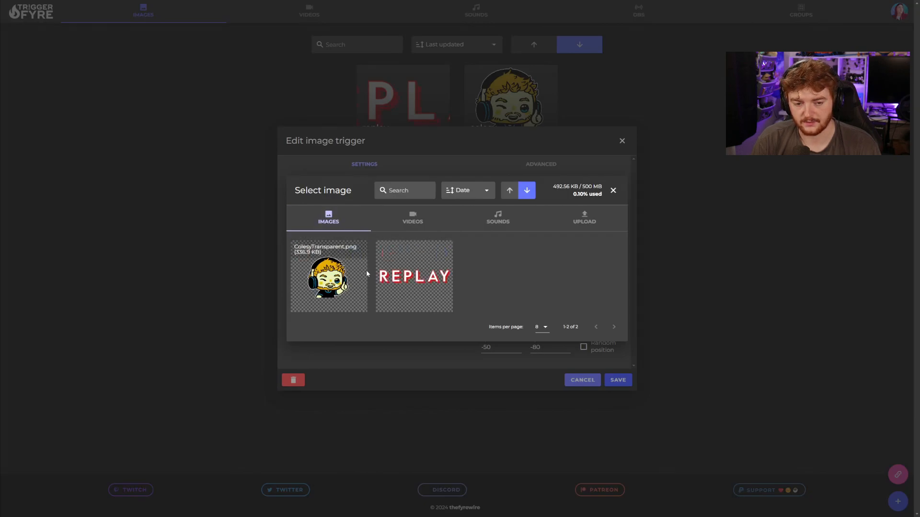
pyautogui.moveTo(434, 272)
pyautogui.click(413, 219)
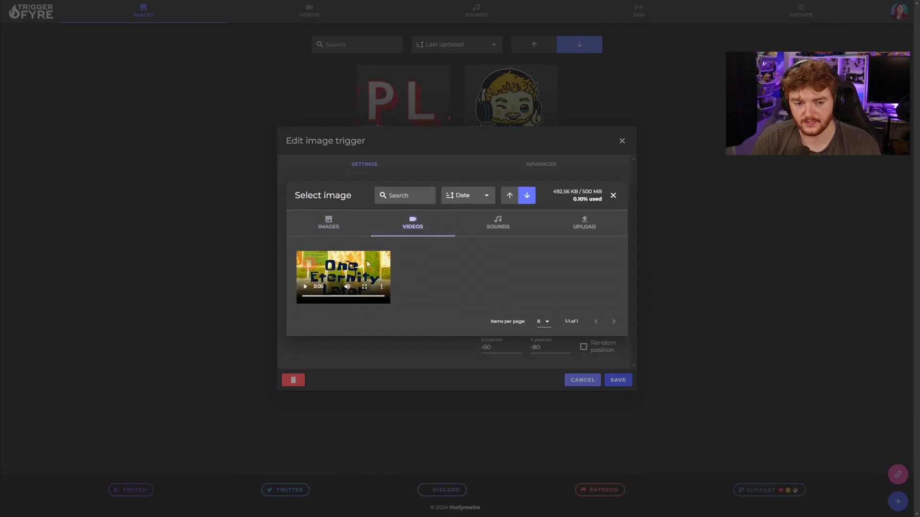
pyautogui.click(498, 223)
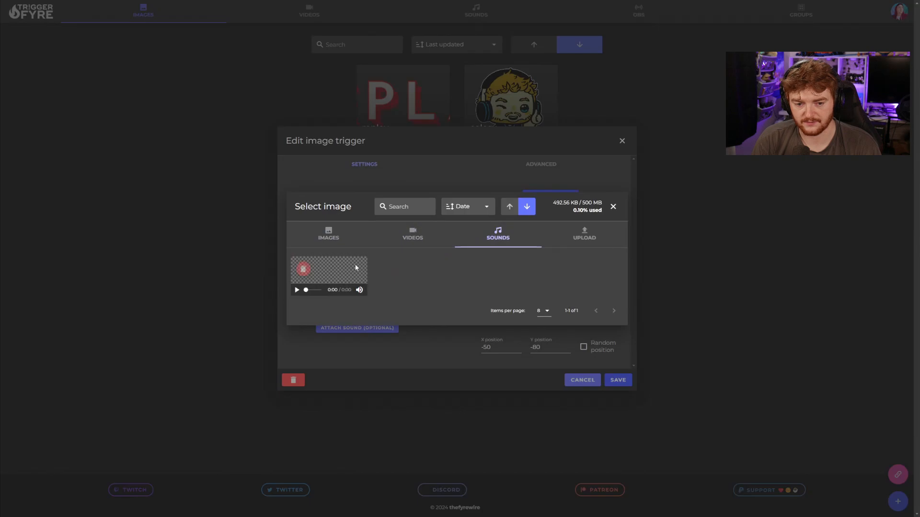
pyautogui.click(649, 184)
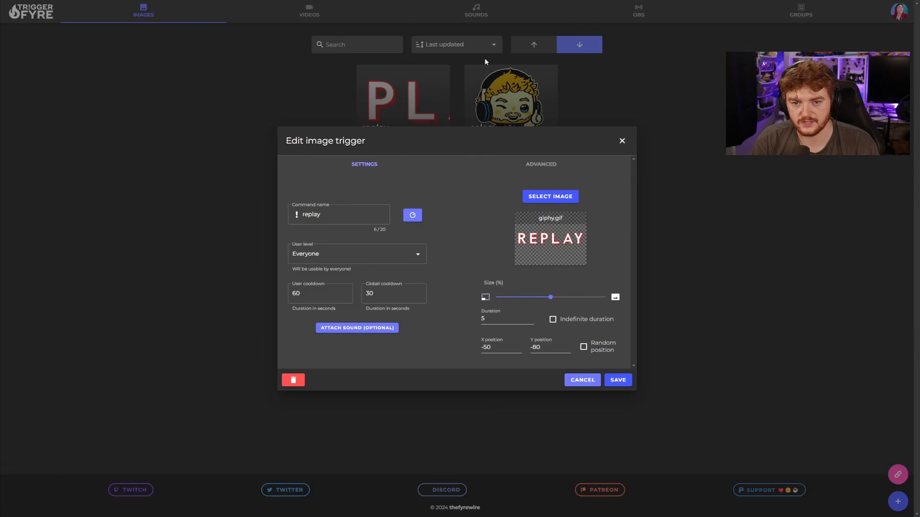
pyautogui.click(564, 164)
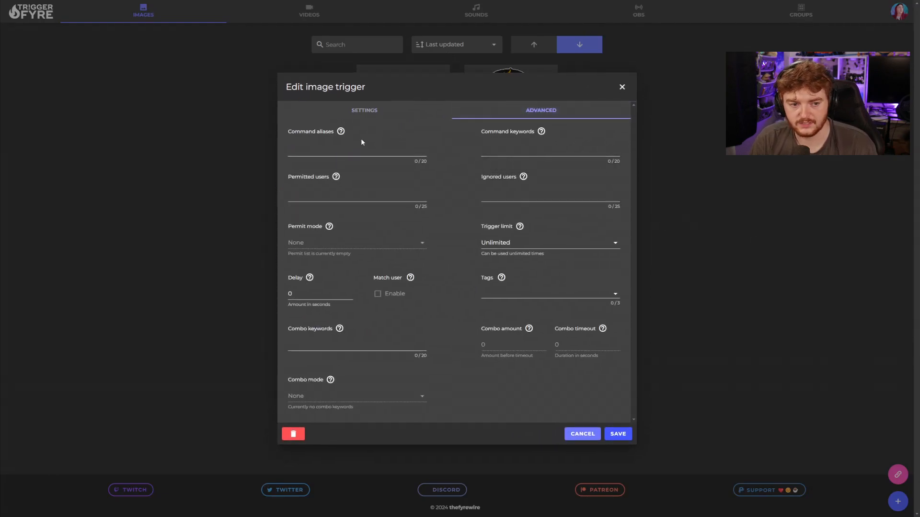
pyautogui.moveTo(342, 133)
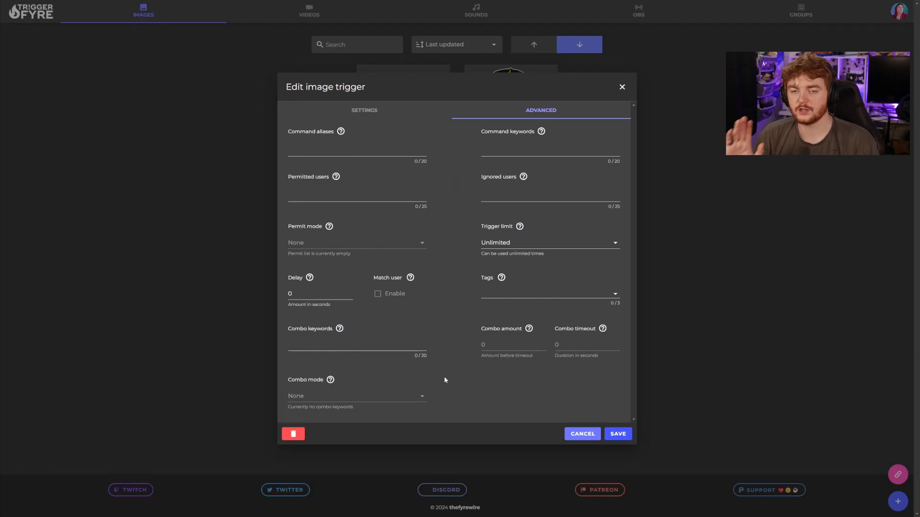
pyautogui.moveTo(522, 228)
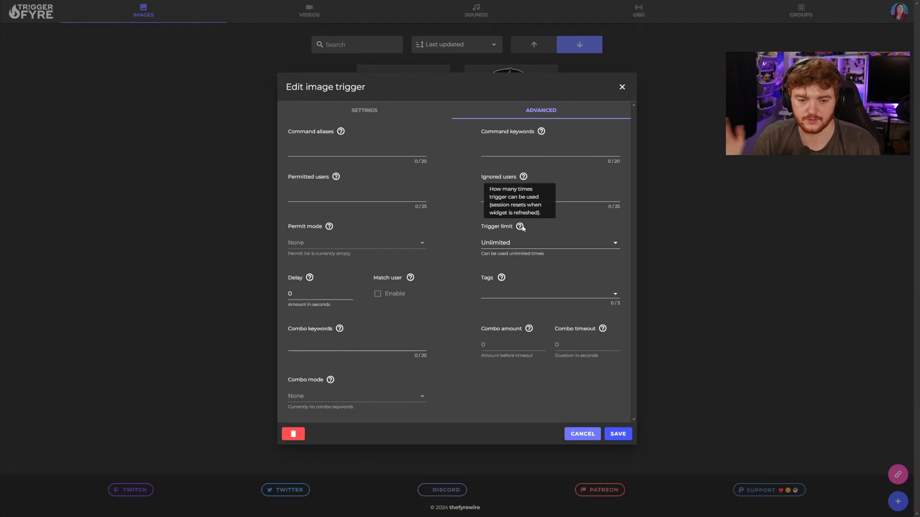
pyautogui.click(387, 111)
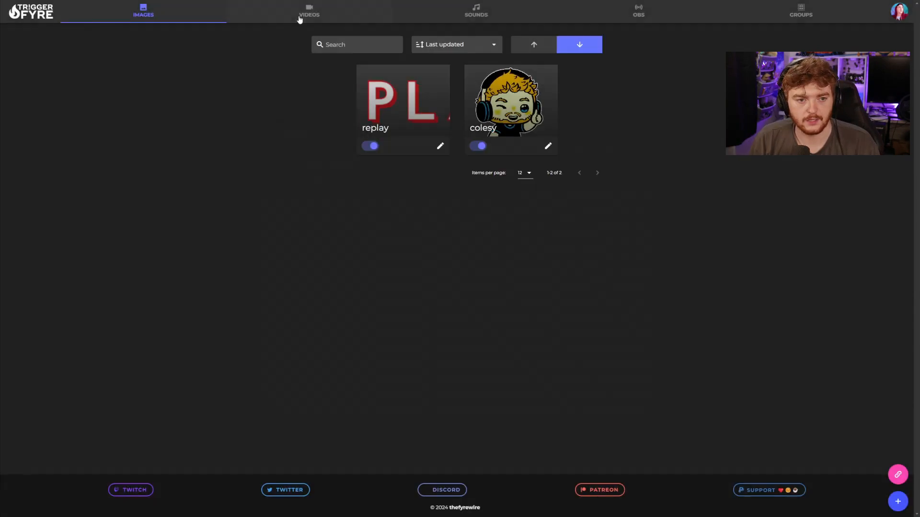
# - Open the !eternity video trigger from the Videos list to view its One Eternity Later clip
pyautogui.click(309, 14)
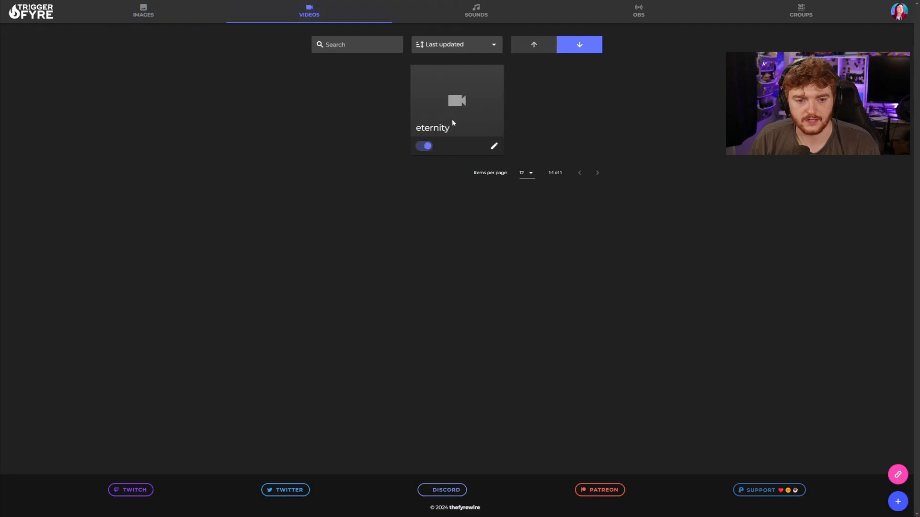
pyautogui.click(495, 148)
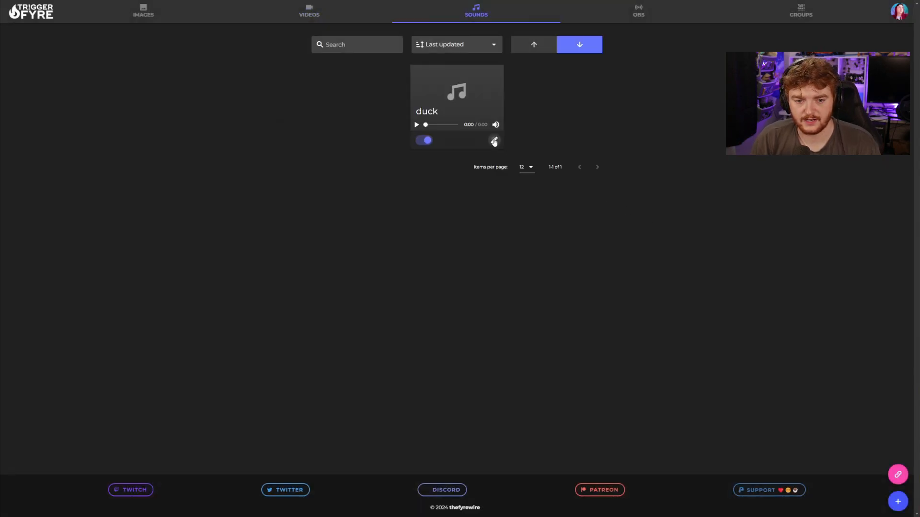
# - Review the duck sound trigger's options on its Advanced and Settings tabs
pyautogui.click(494, 140)
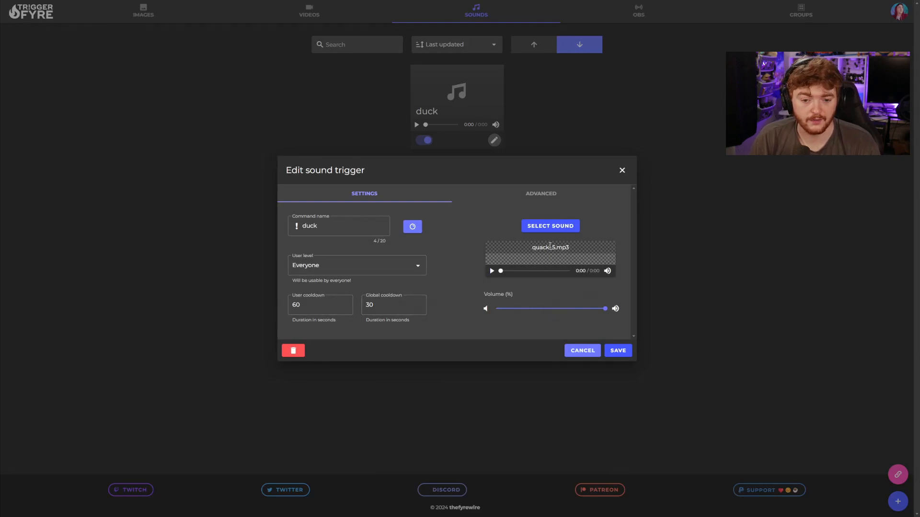
pyautogui.click(548, 196)
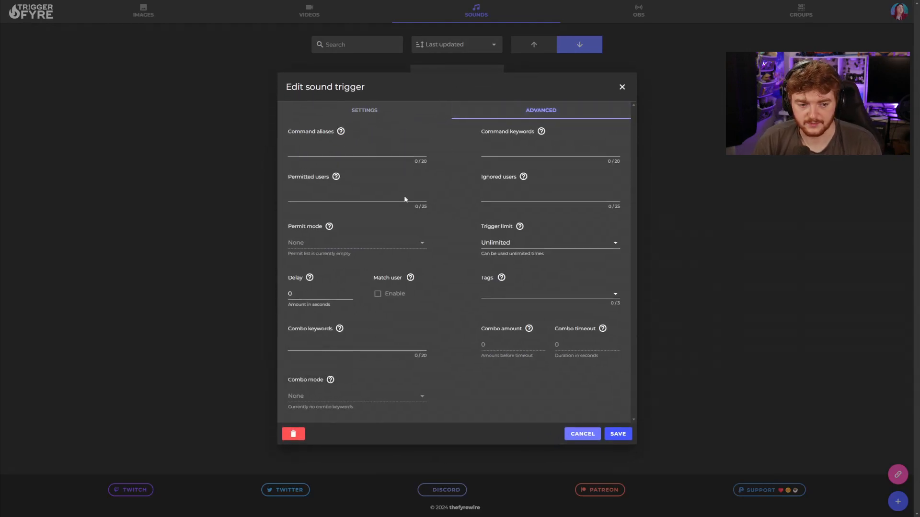
pyautogui.click(391, 115)
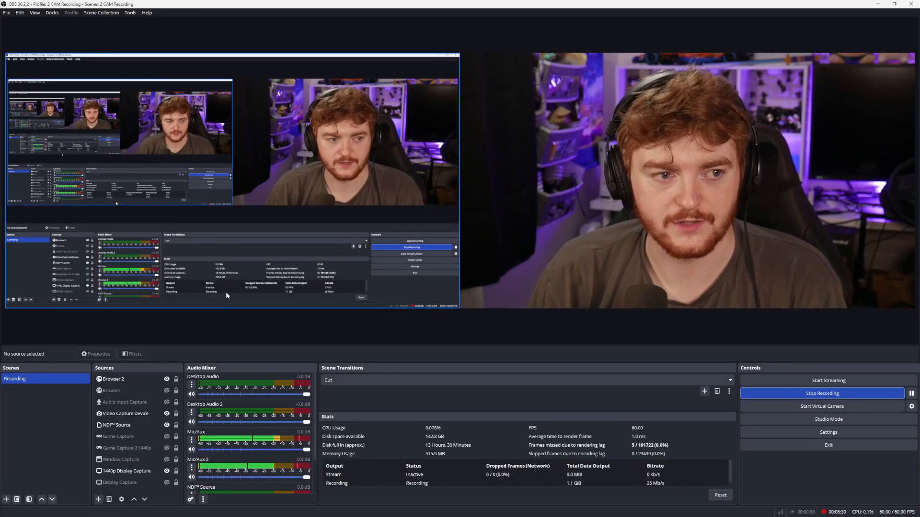
# - Check OBS's WebSocket Server Settings, then start a new OBS trigger in TriggerFyre
pyautogui.click(129, 14)
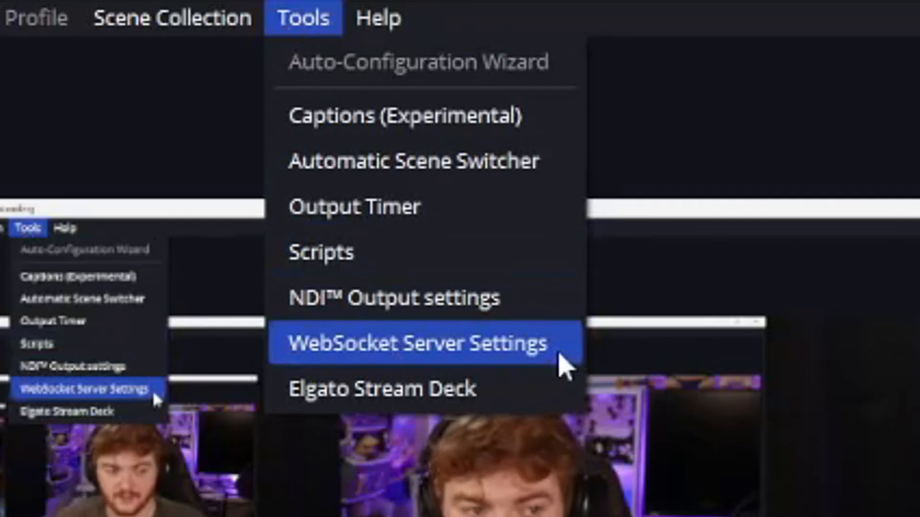
pyautogui.click(565, 366)
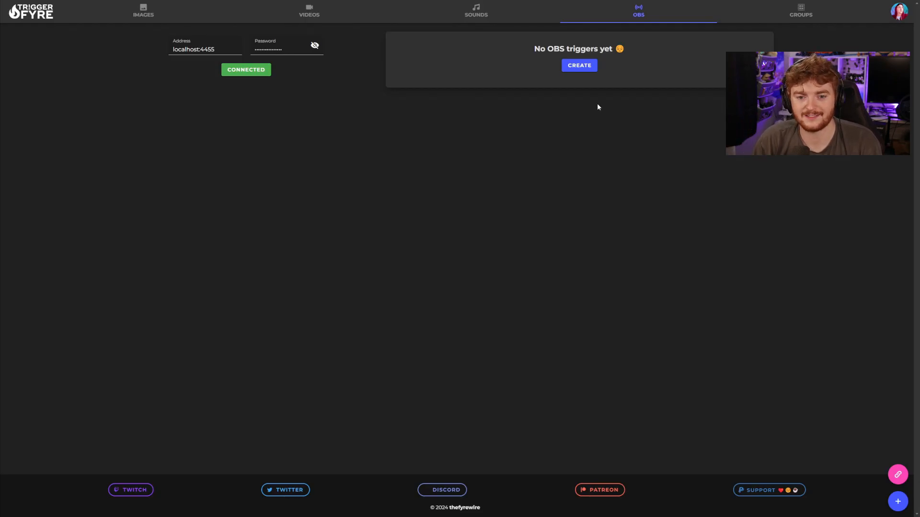
pyautogui.click(579, 65)
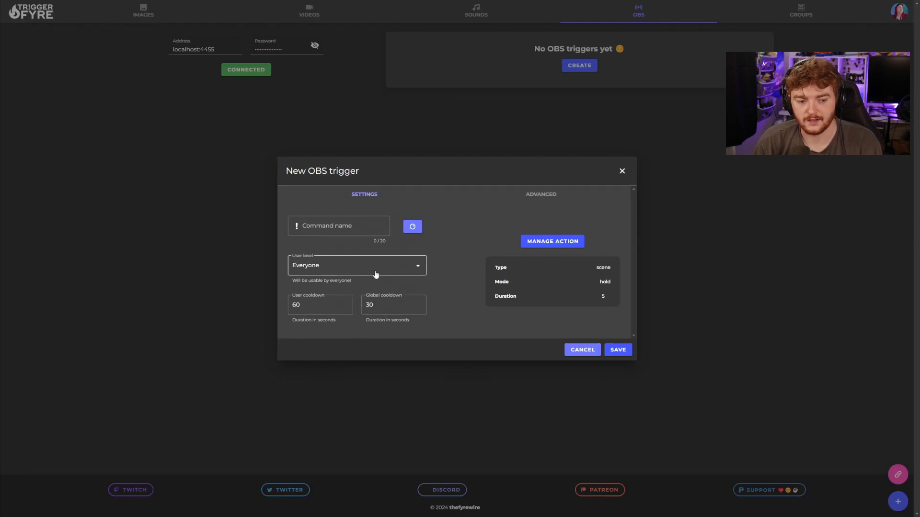
# - In the OBS action settings, try Switch mode and browse scene names, then return to Hold
pyautogui.click(529, 242)
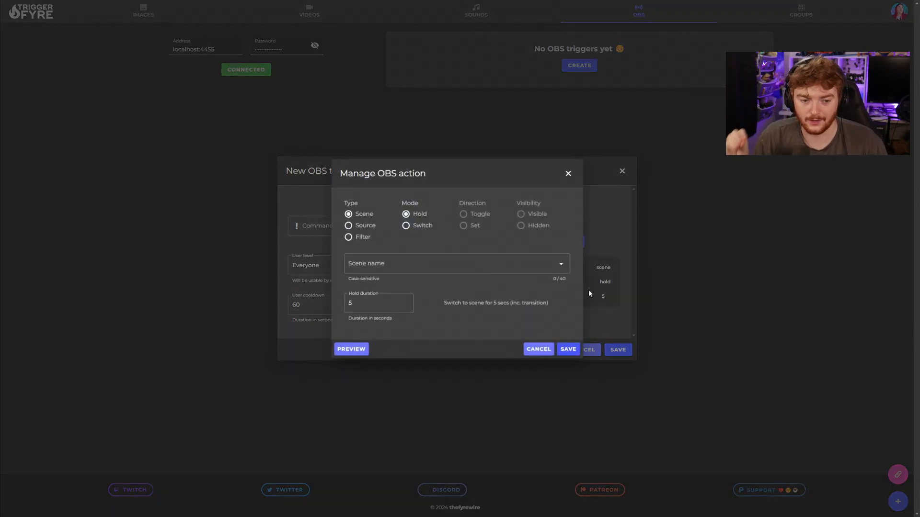
pyautogui.click(416, 227)
pyautogui.click(411, 264)
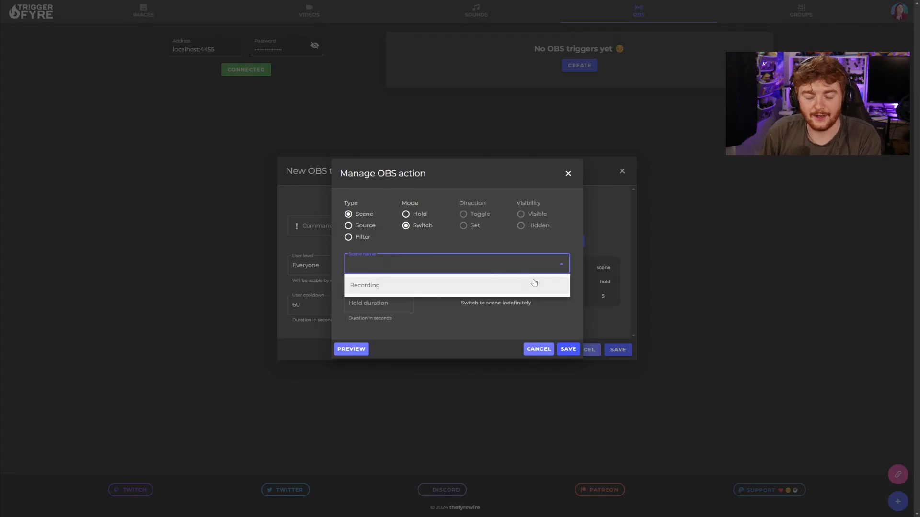
pyautogui.click(574, 253)
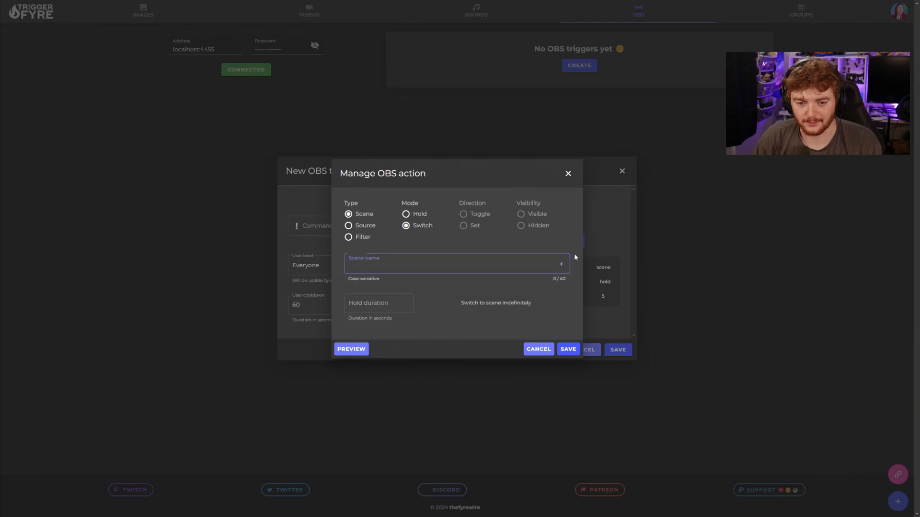
pyautogui.click(405, 213)
# - Try the Source type with Browser 2 and the Filter type, then close the action unsaved
pyautogui.click(365, 225)
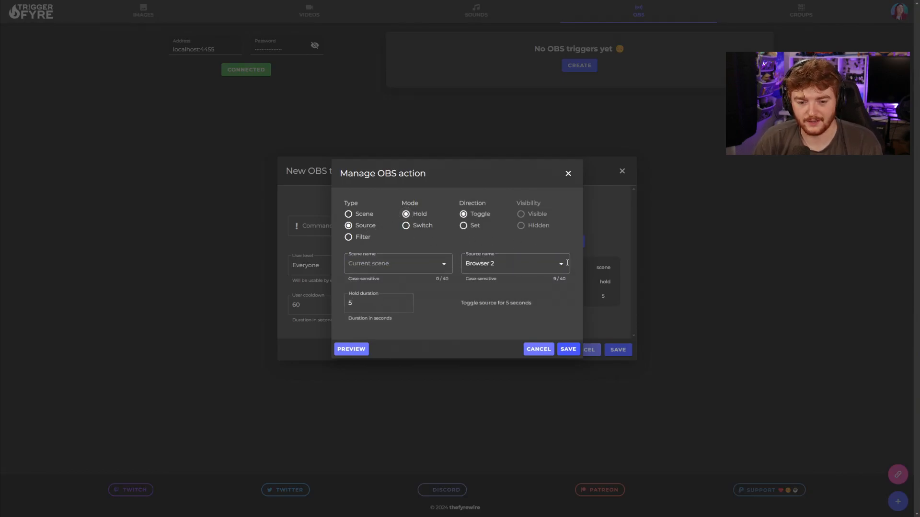
pyautogui.click(465, 266)
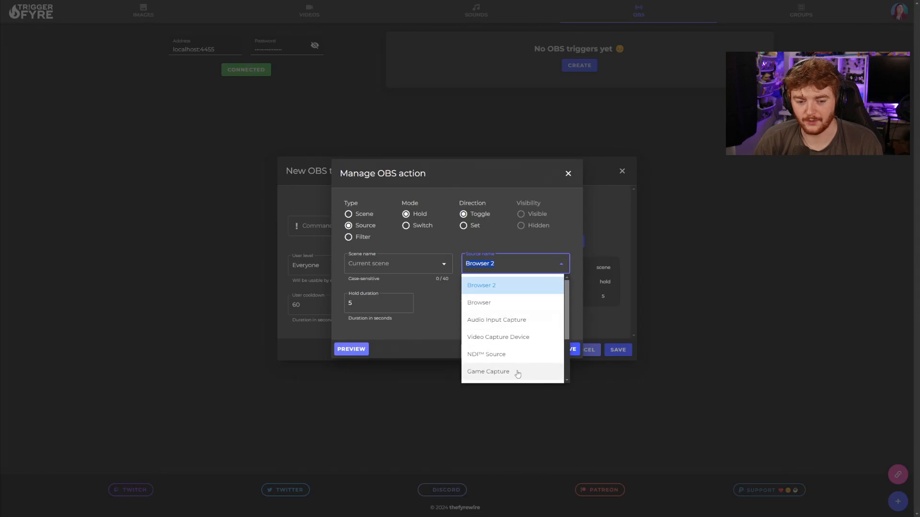
pyautogui.click(572, 243)
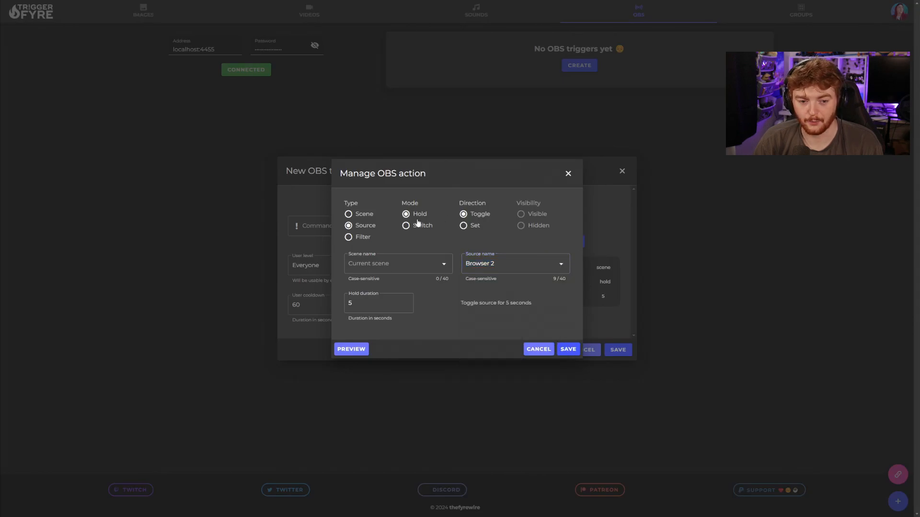
pyautogui.click(363, 237)
pyautogui.click(455, 264)
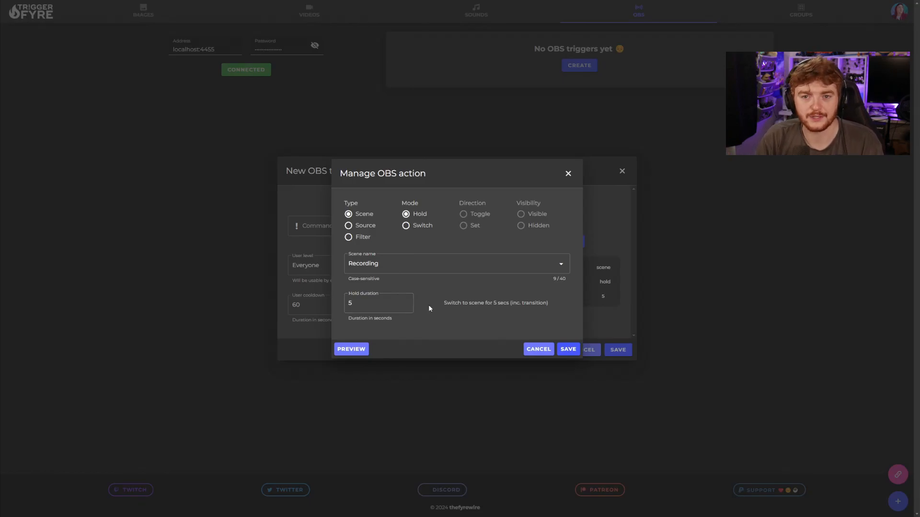
pyautogui.click(569, 175)
# - Discard the unfinished OBS trigger and open the !random group trigger for editing
pyautogui.click(622, 172)
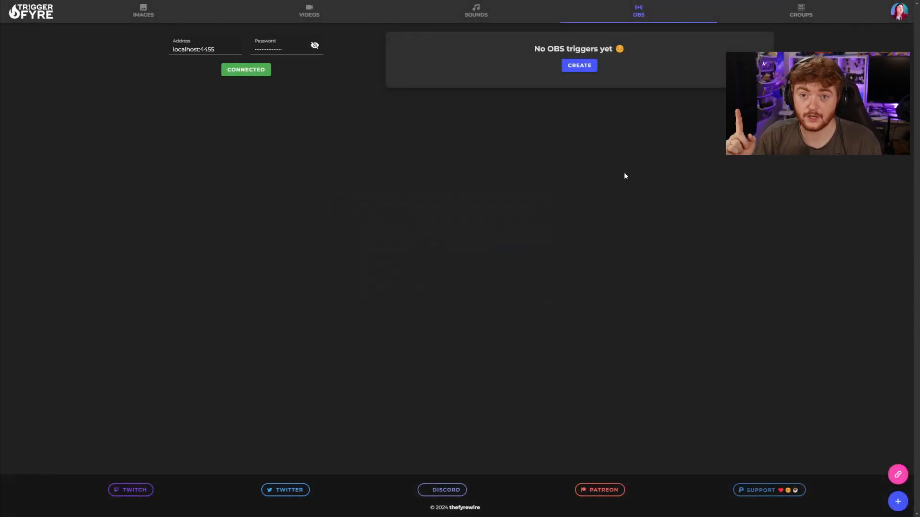
pyautogui.click(787, 19)
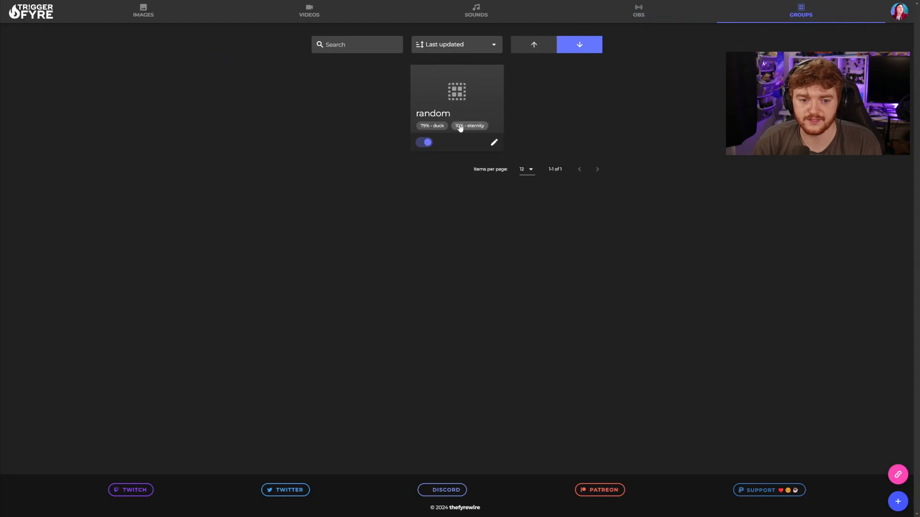
pyautogui.click(494, 143)
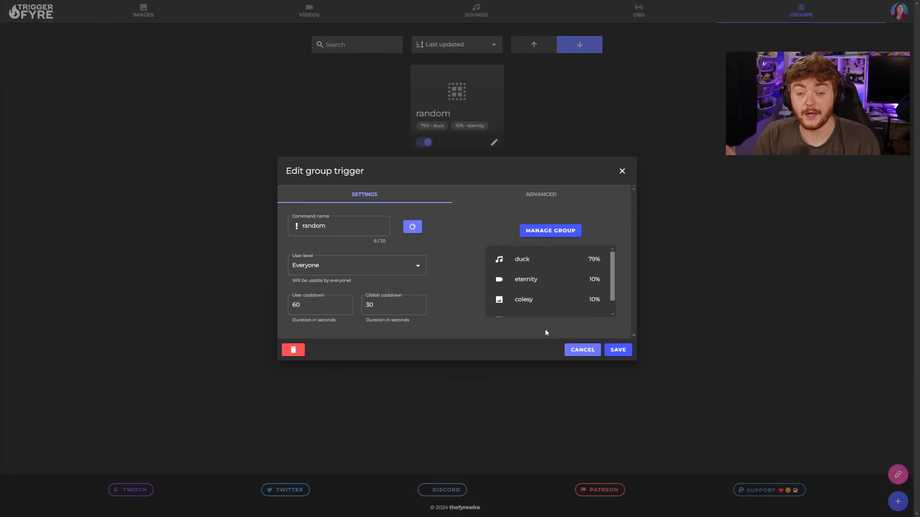
# - Switch the group type to Multi and back to Random, then save the chances and trigger
pyautogui.click(540, 232)
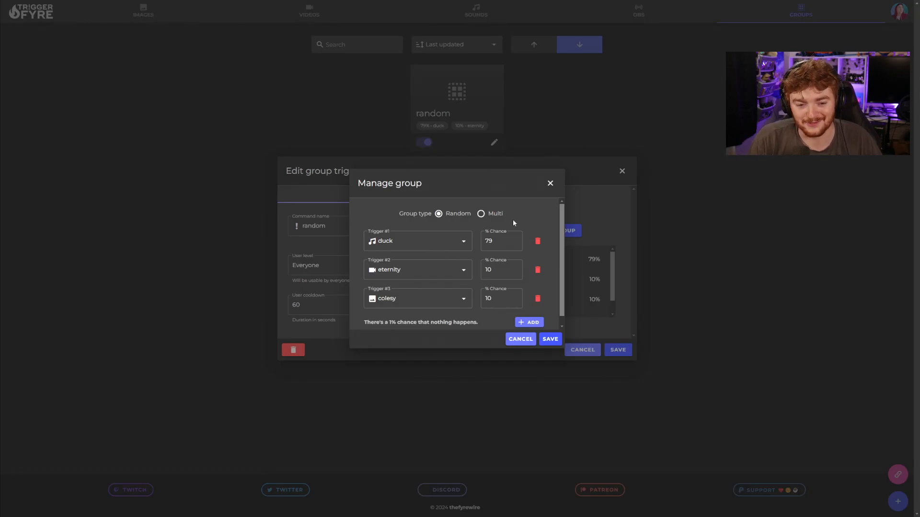
pyautogui.click(480, 215)
pyautogui.scroll(-1, 504, 241)
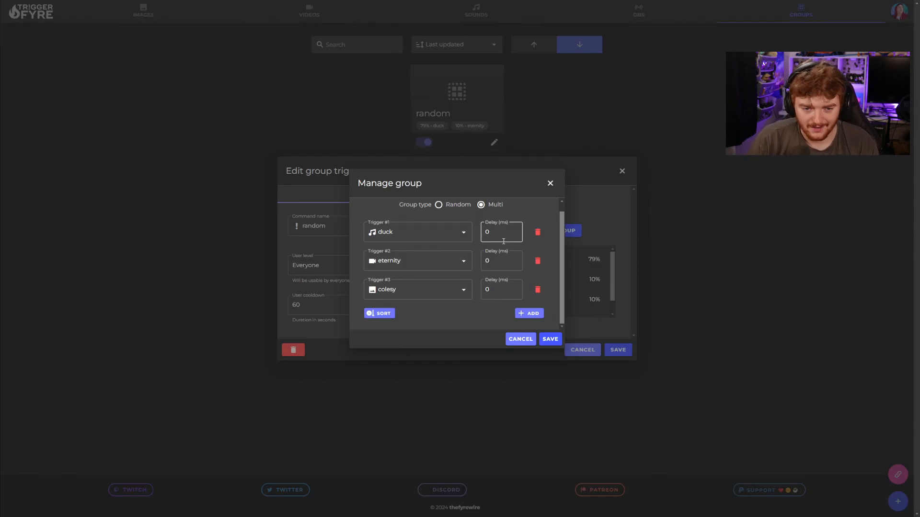
pyautogui.click(439, 205)
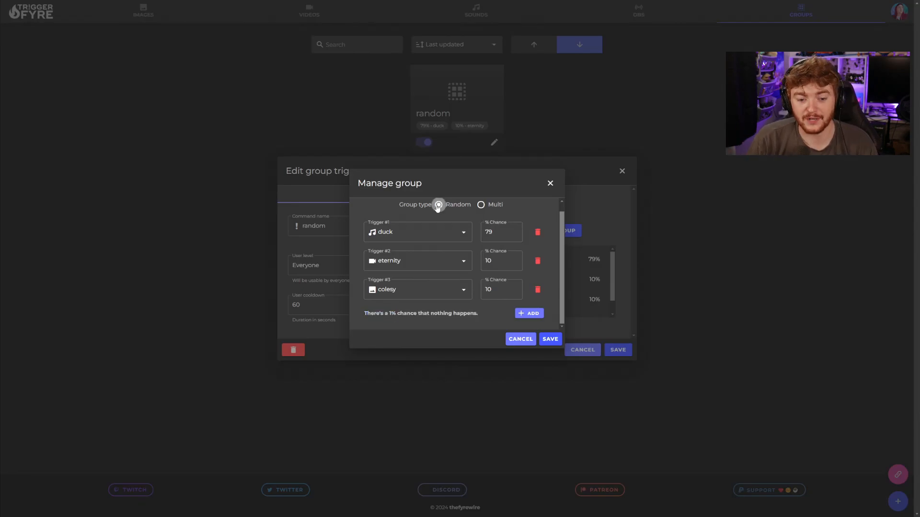
pyautogui.click(547, 339)
pyautogui.scroll(-1, 591, 300)
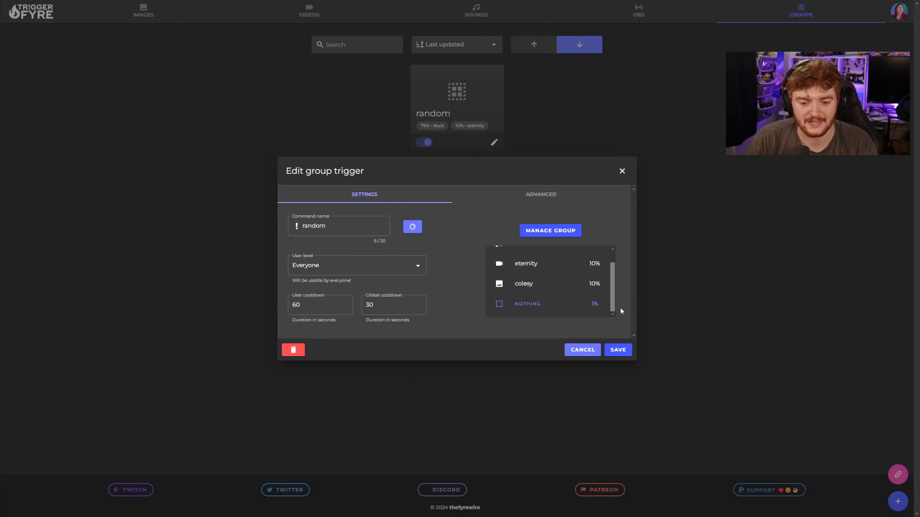
pyautogui.click(618, 349)
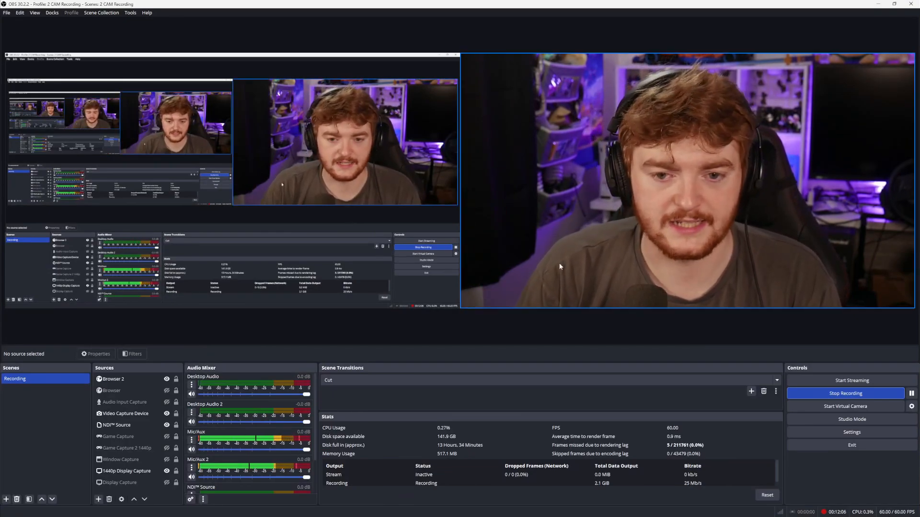
# - Add a Browser source to OBS, keeping the default name Browser 3
pyautogui.click(98, 500)
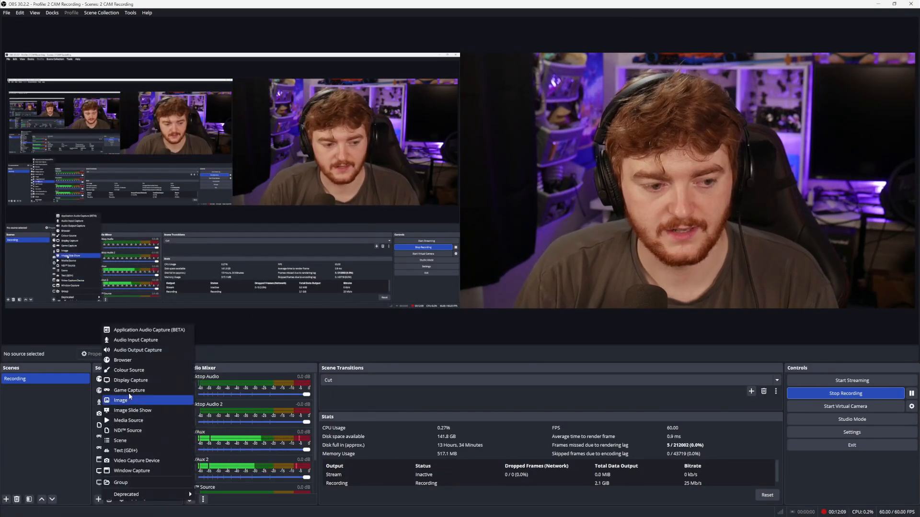
pyautogui.click(135, 361)
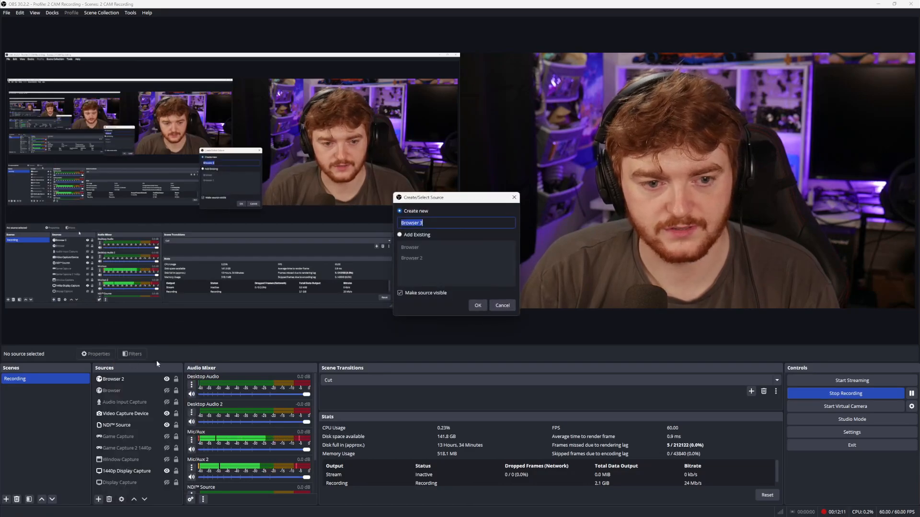
pyautogui.click(474, 307)
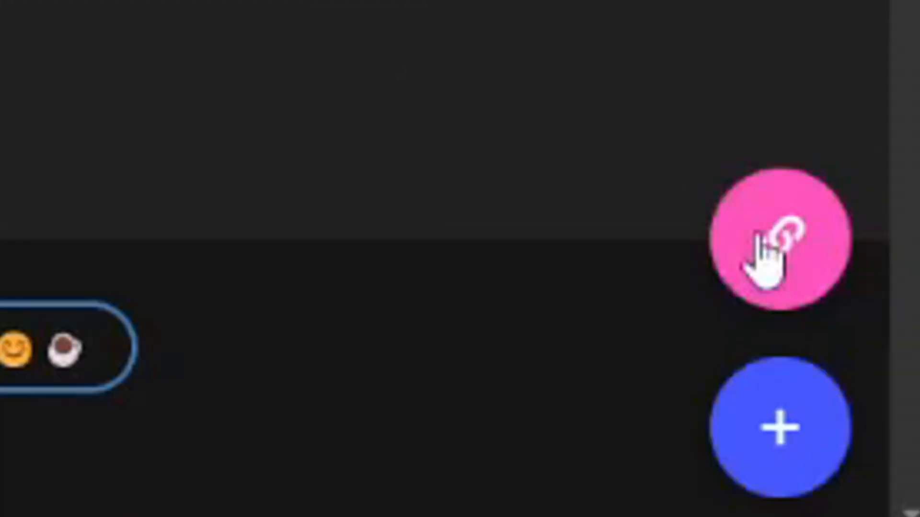
pyautogui.click(771, 234)
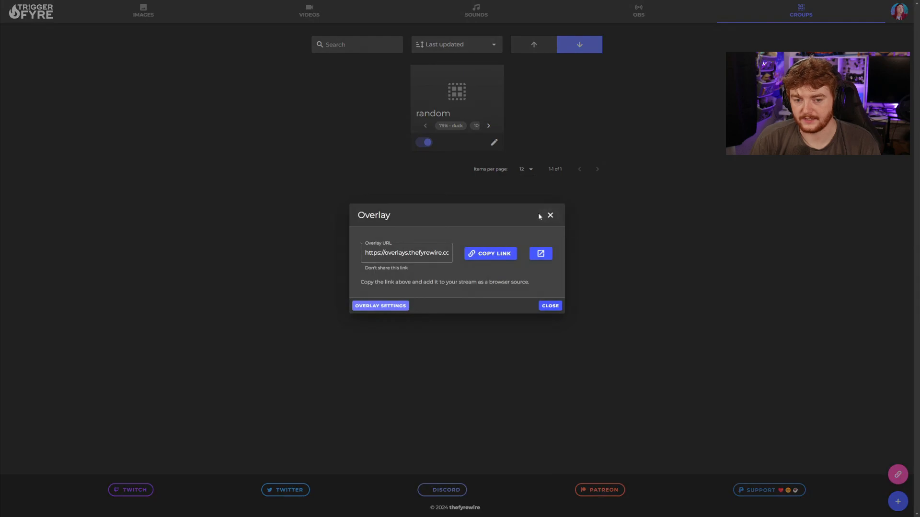
pyautogui.click(549, 215)
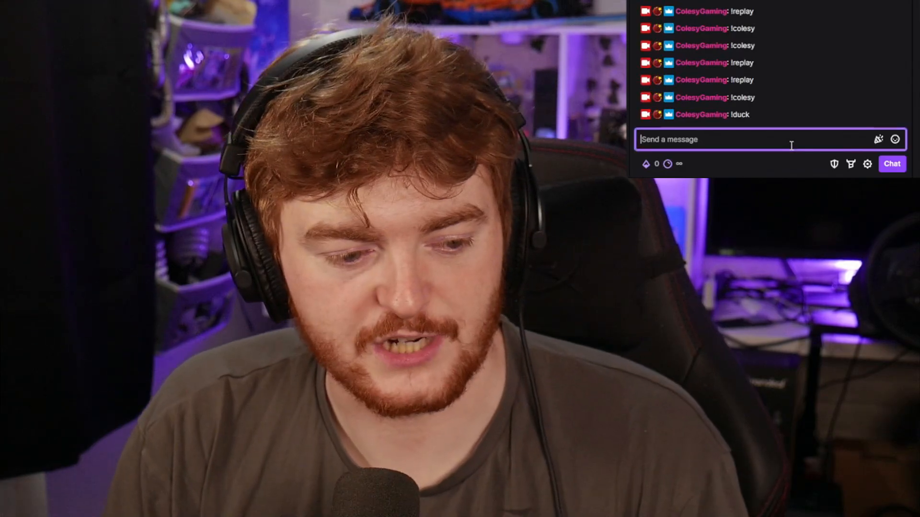
# - Send !colesy in Twitch chat to make the colesy image appear on stream
pyautogui.write('!')
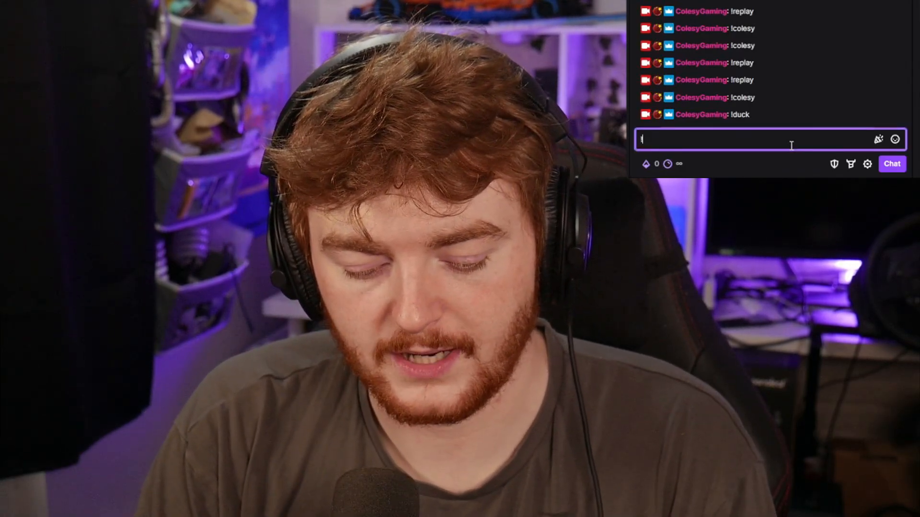
pyautogui.write('colesy')
pyautogui.press('Return')
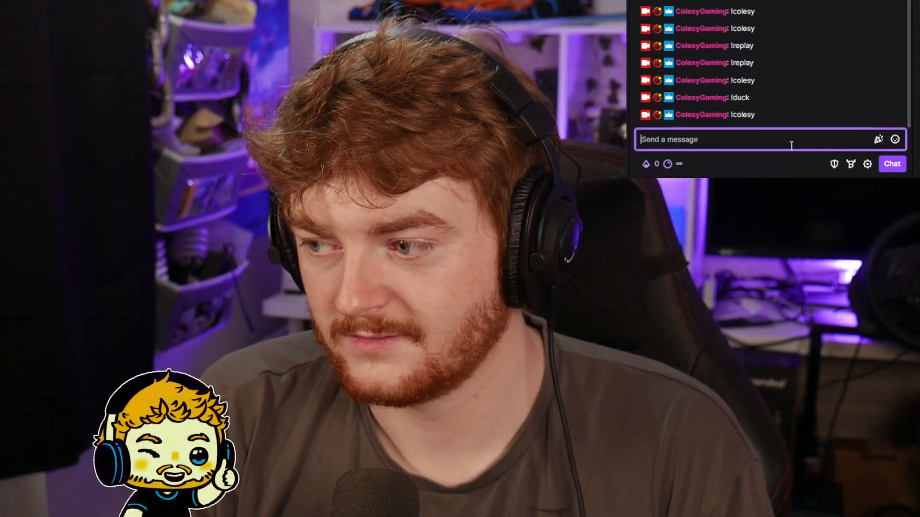